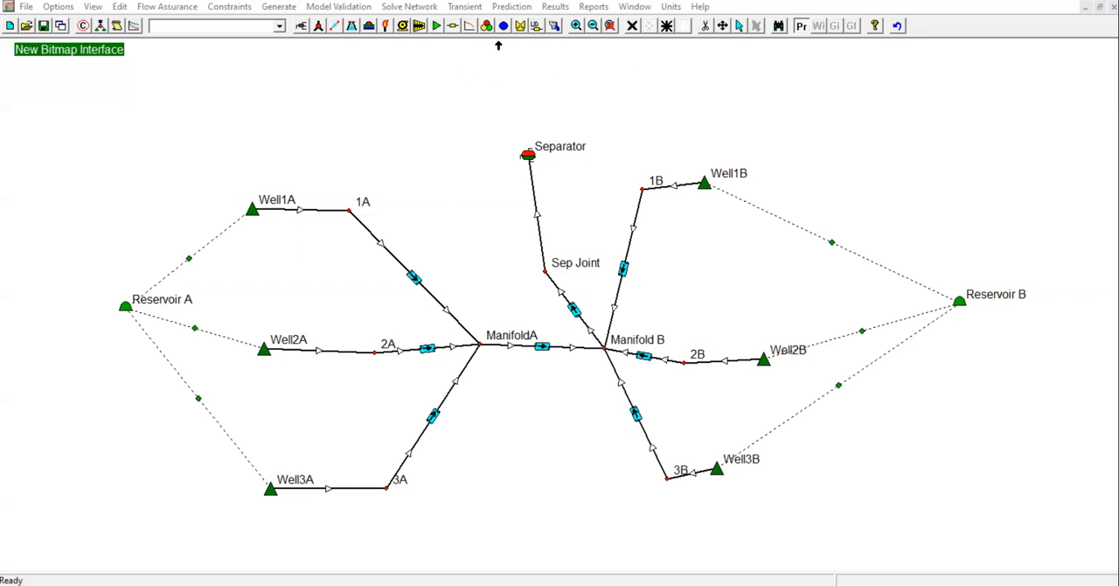
# Check the separator pressure set for the network solver, and return to the network without solving
pyautogui.click(413, 9)
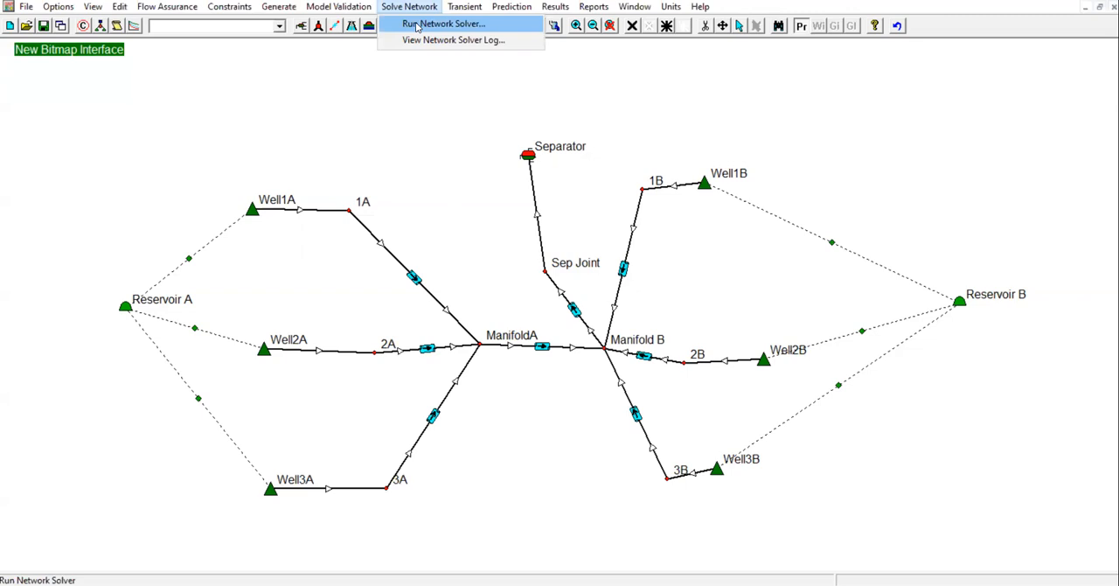
pyautogui.click(417, 25)
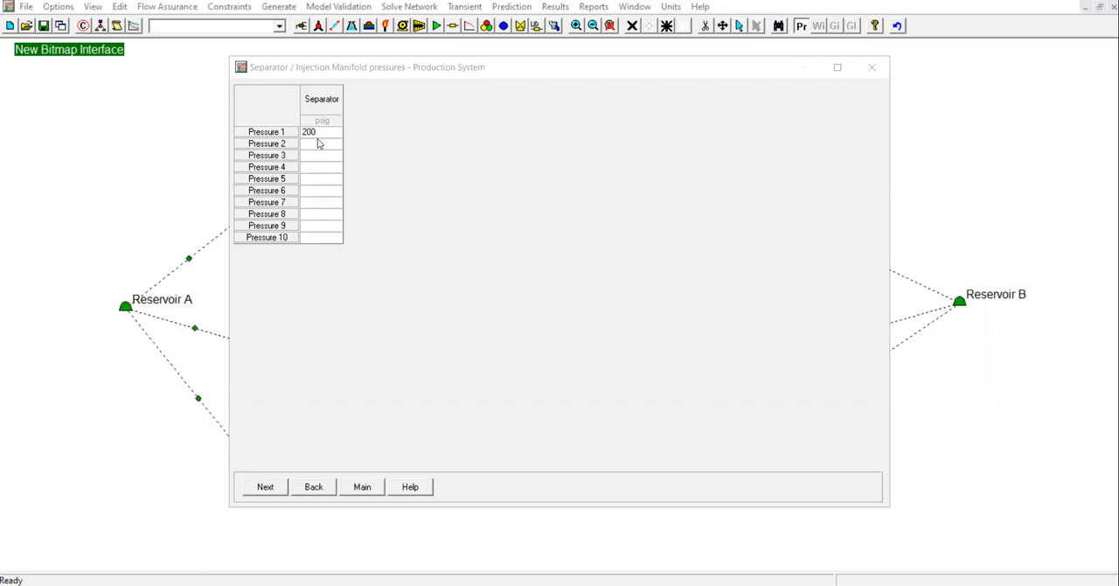
pyautogui.click(364, 487)
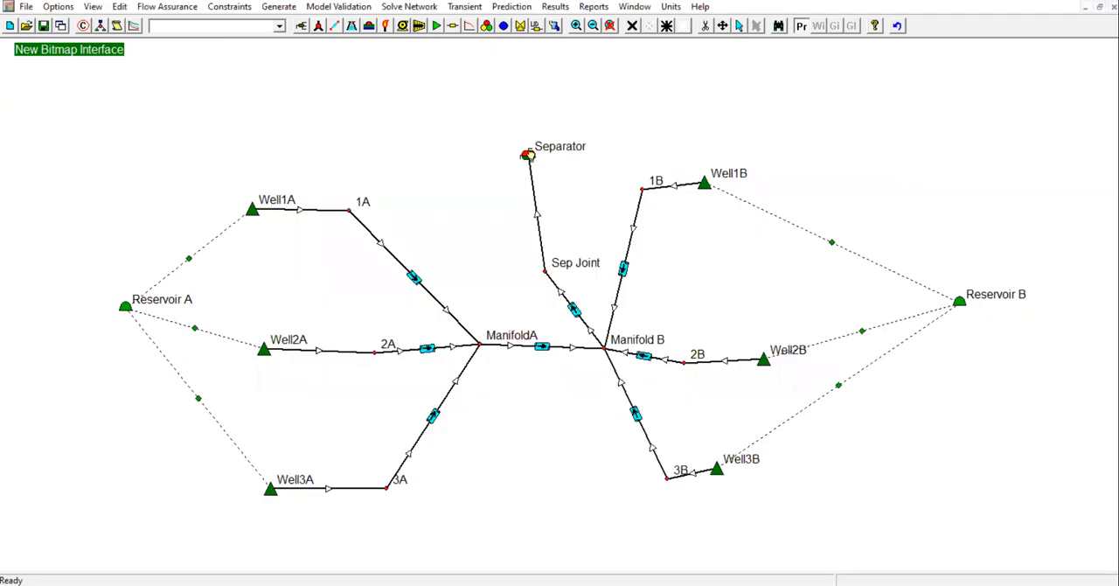
# Add a maximum liquid rate constraint of 20000 STB/day to the Separator and accept it
pyautogui.doubleClick(528, 156)
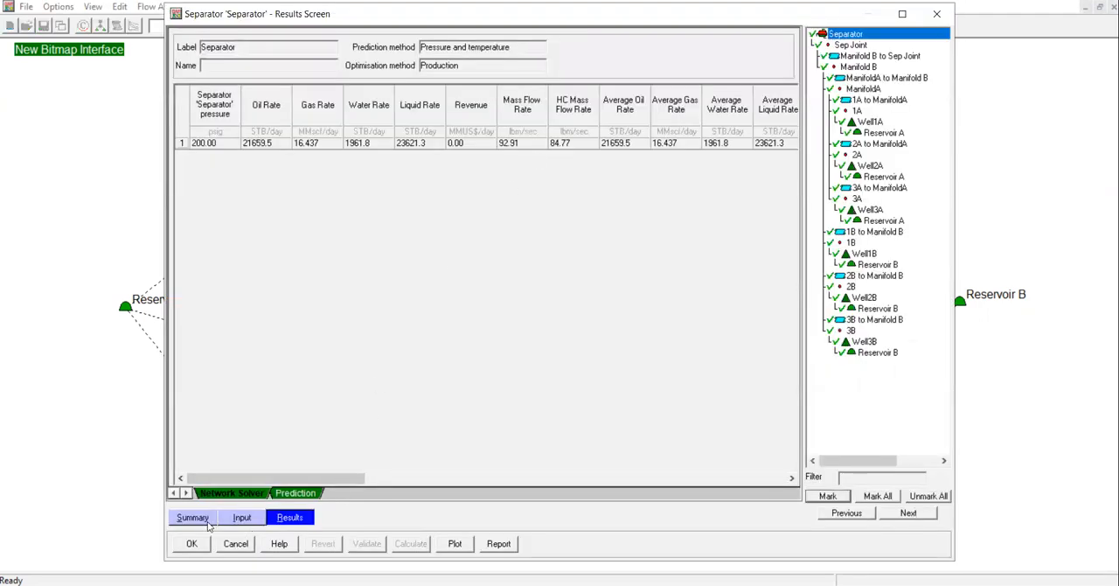
pyautogui.click(207, 521)
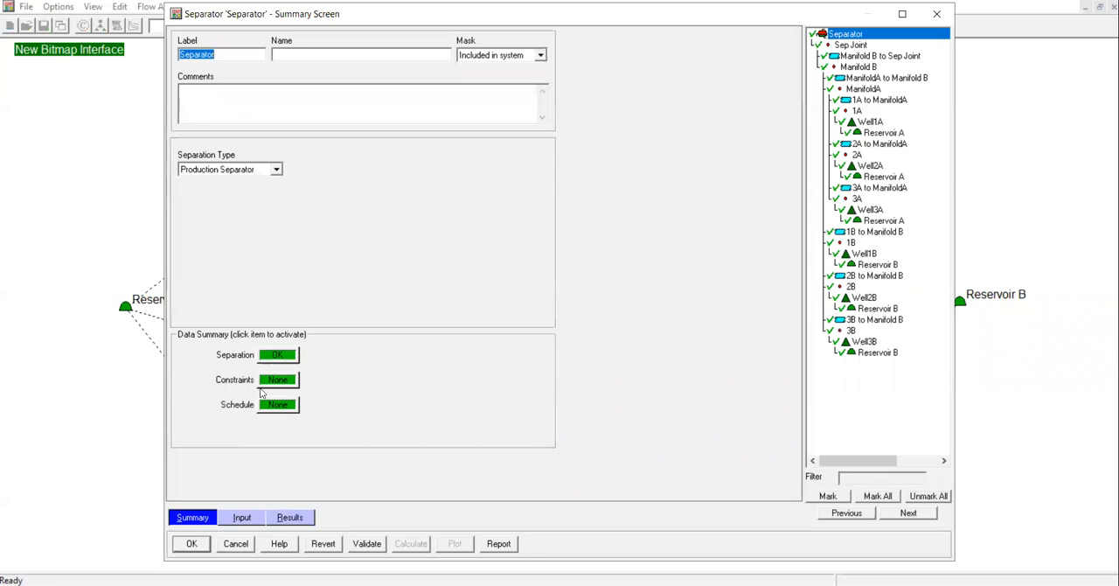
pyautogui.click(282, 382)
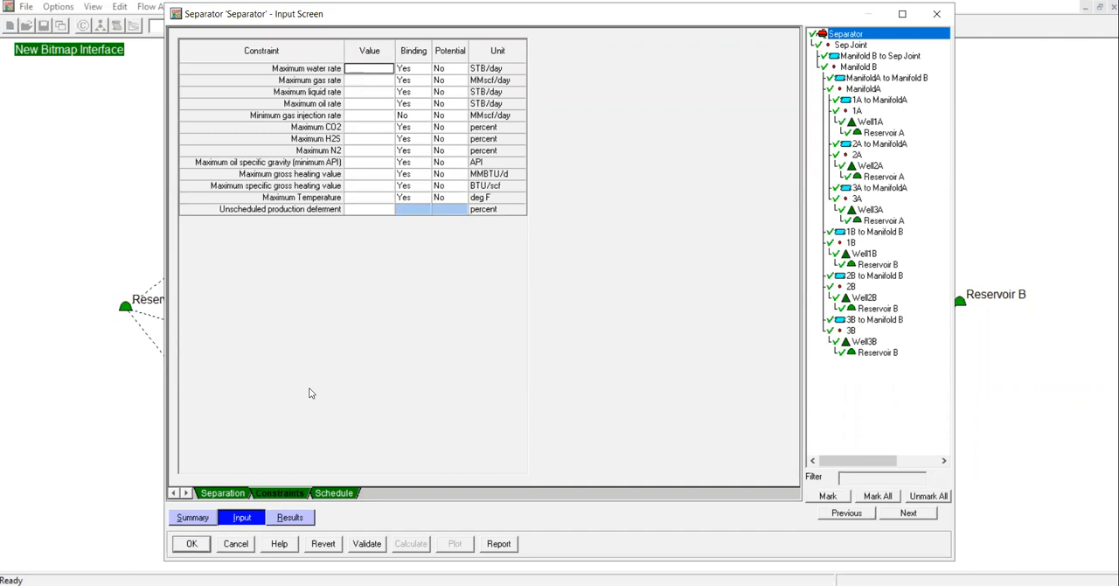
pyautogui.click(370, 106)
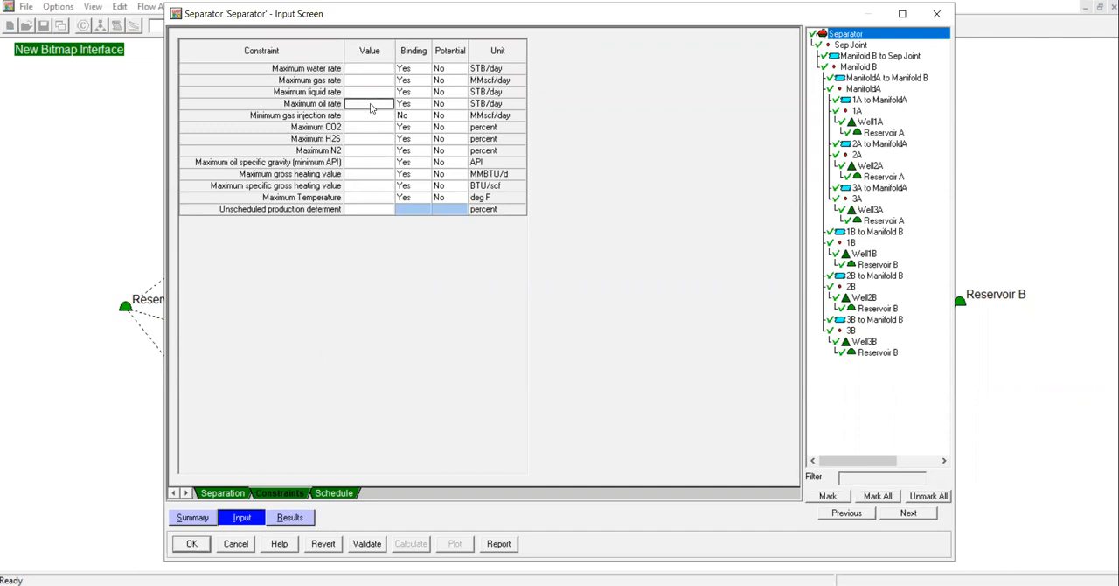
pyautogui.press('Up')
pyautogui.write('20000')
pyautogui.click(372, 149)
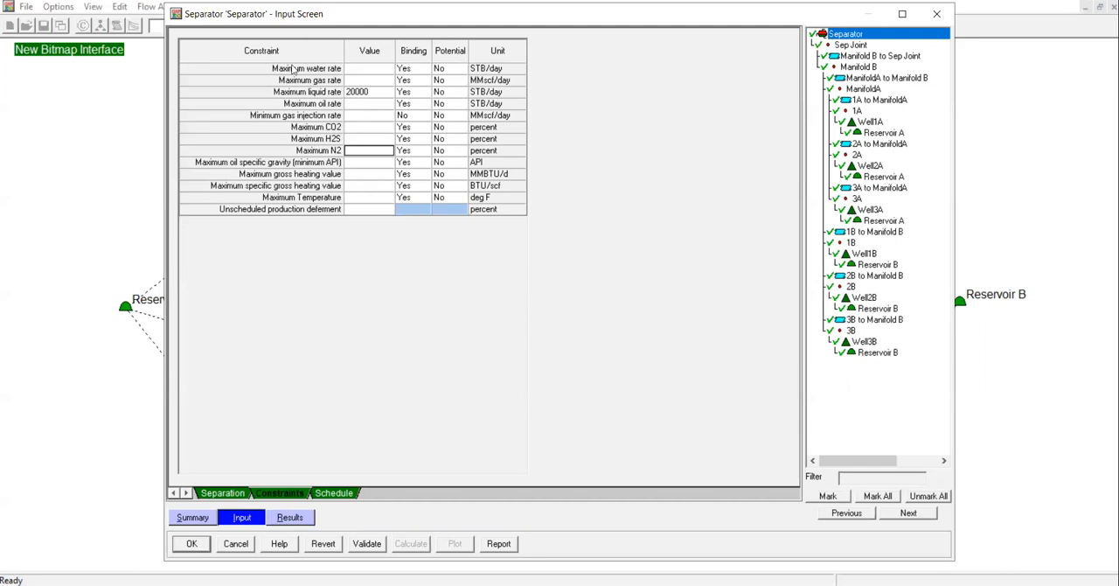
pyautogui.moveTo(247, 26); pyautogui.dragTo(395, 263)
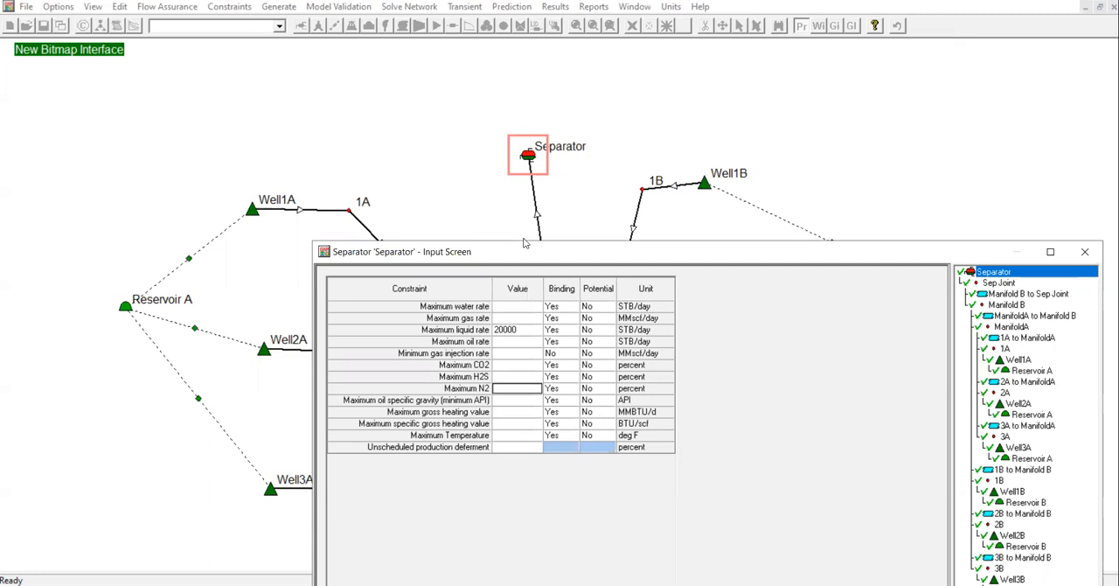
pyautogui.moveTo(519, 252); pyautogui.dragTo(437, 33)
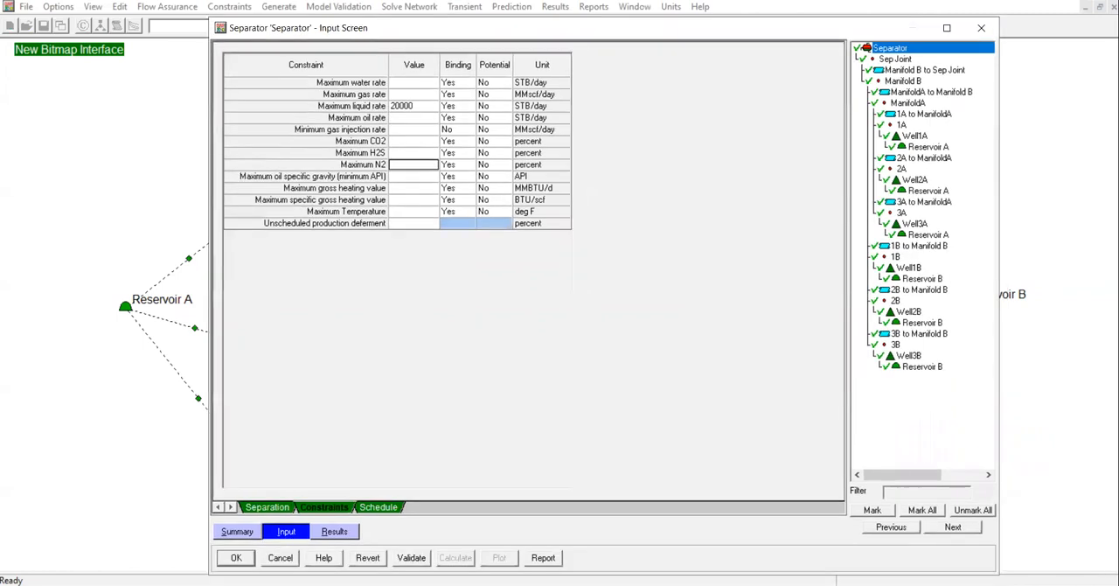
pyautogui.click(233, 560)
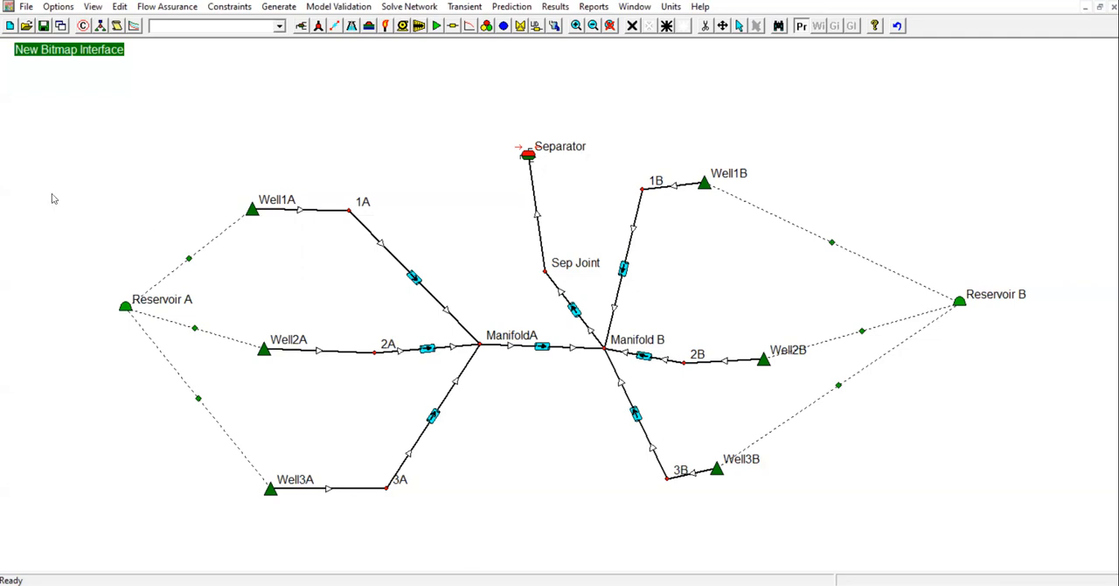
# Set the dP Control of Well1A to Calculated
pyautogui.doubleClick(253, 212)
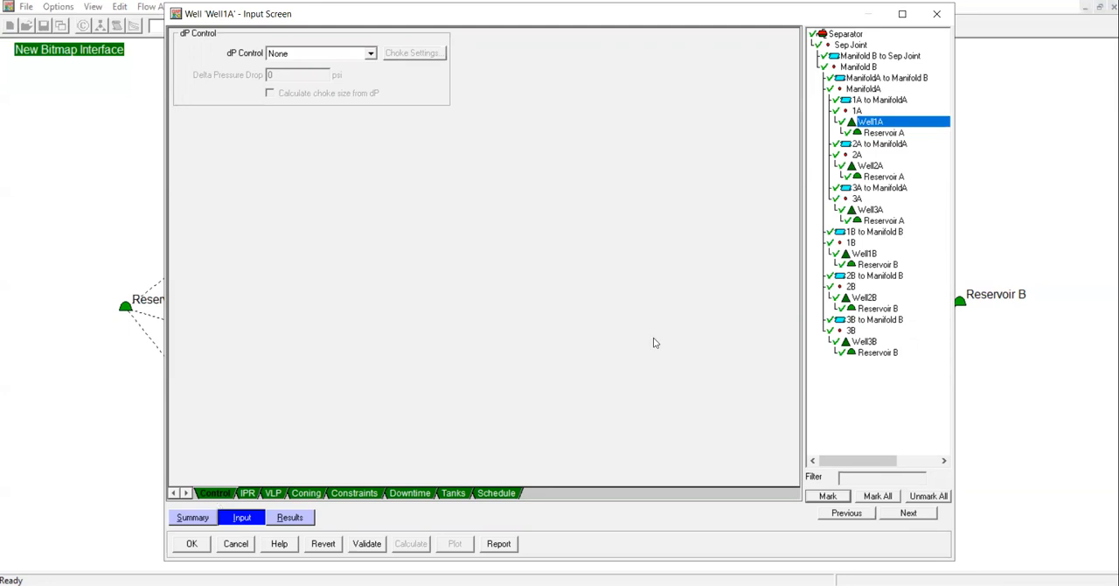
pyautogui.click(298, 58)
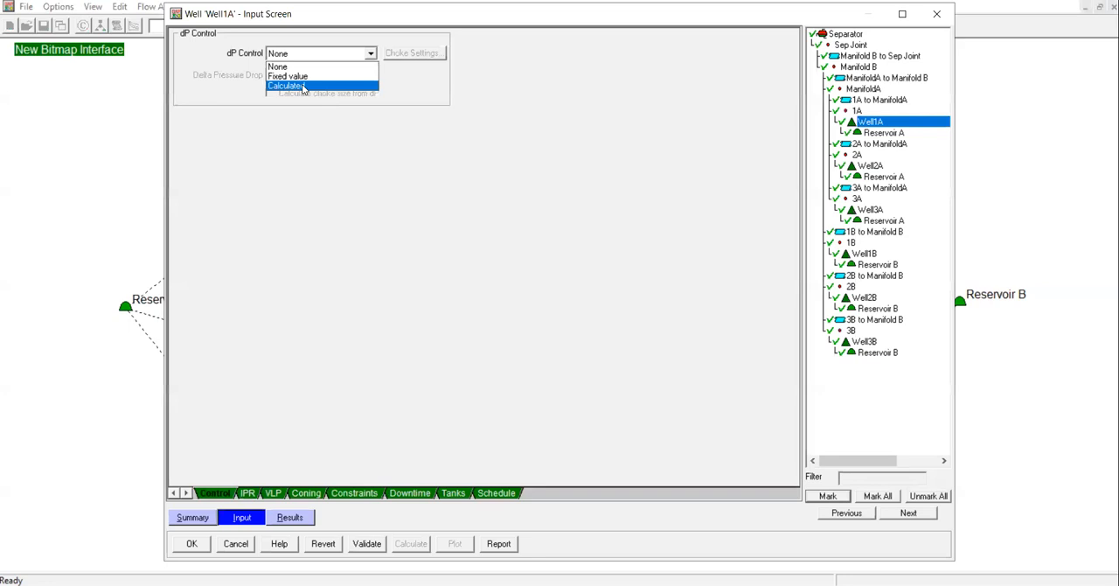
pyautogui.click(298, 123)
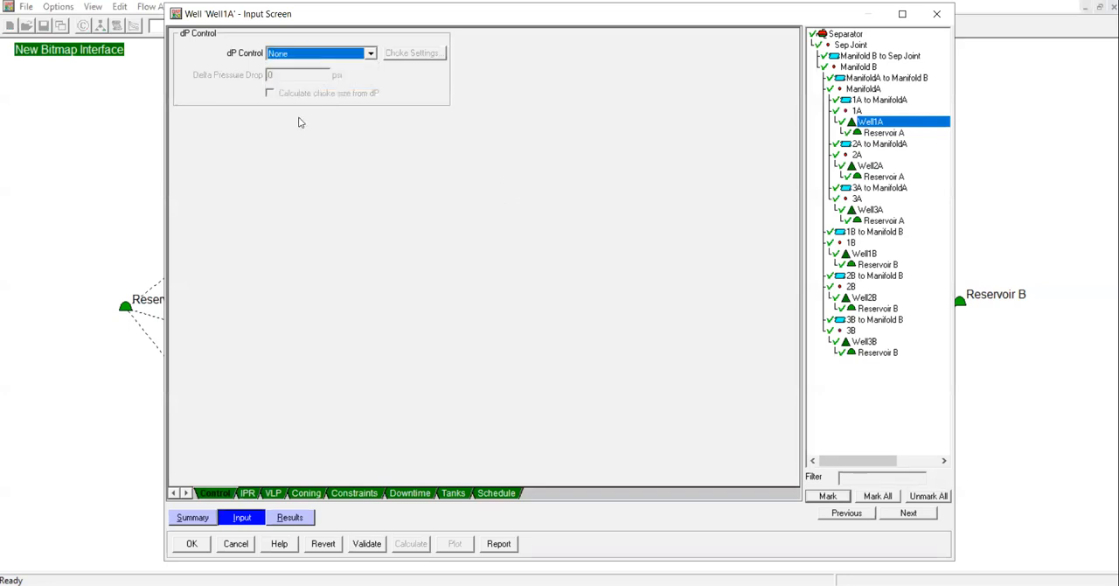
pyautogui.click(283, 58)
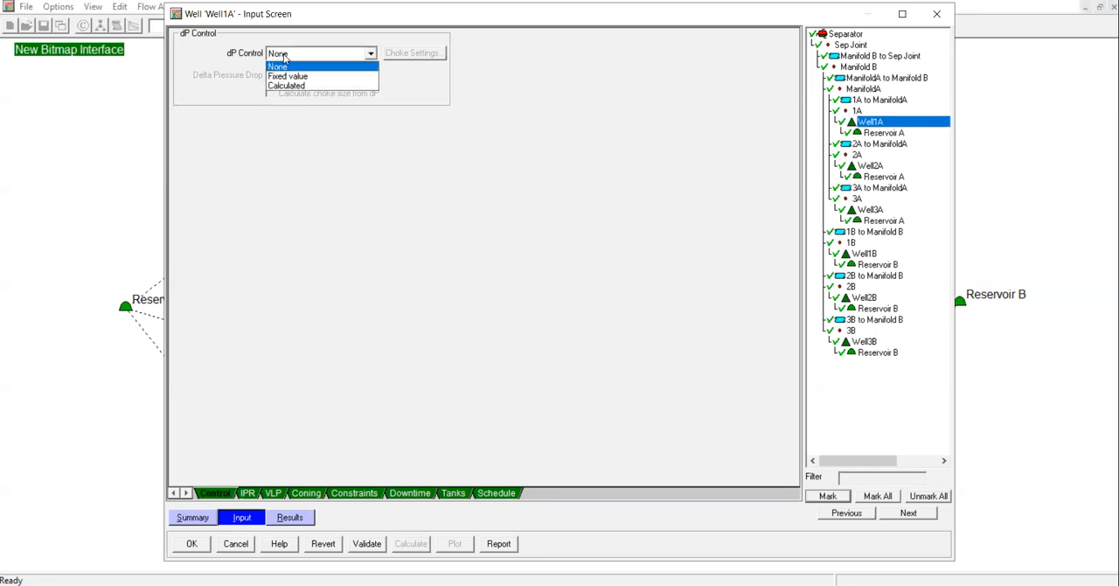
pyautogui.click(308, 91)
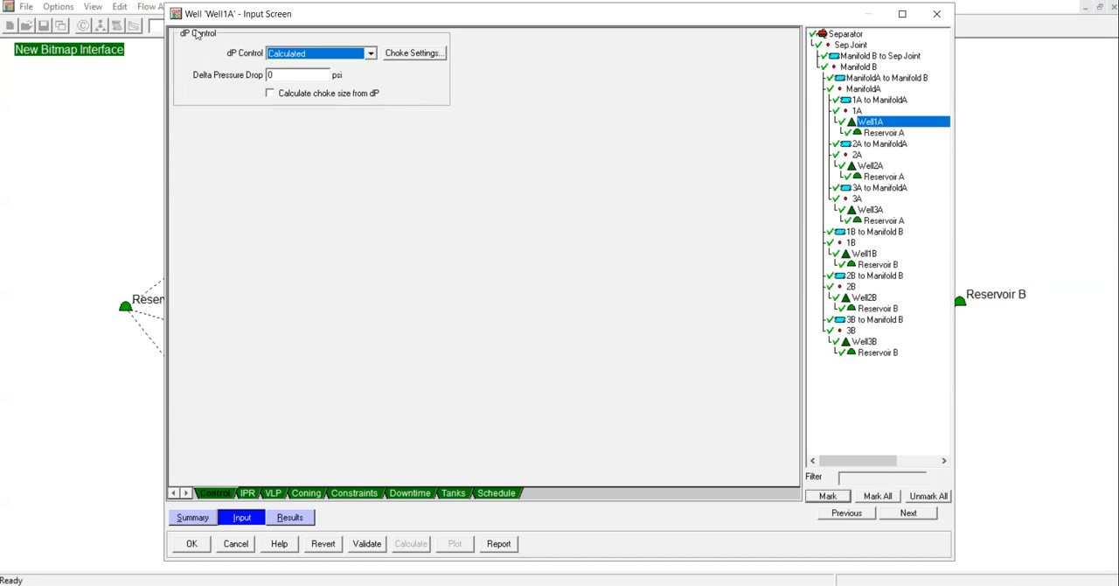
# Check which choke models are available for Well1A, leave the Default model in place, and accept the well's input data
pyautogui.click(417, 55)
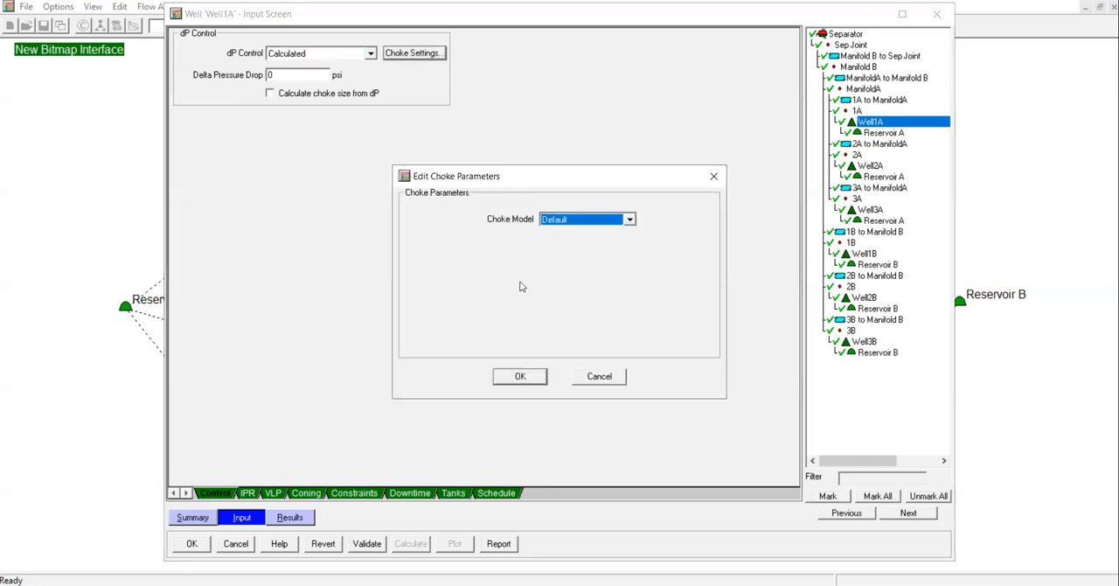
pyautogui.click(578, 222)
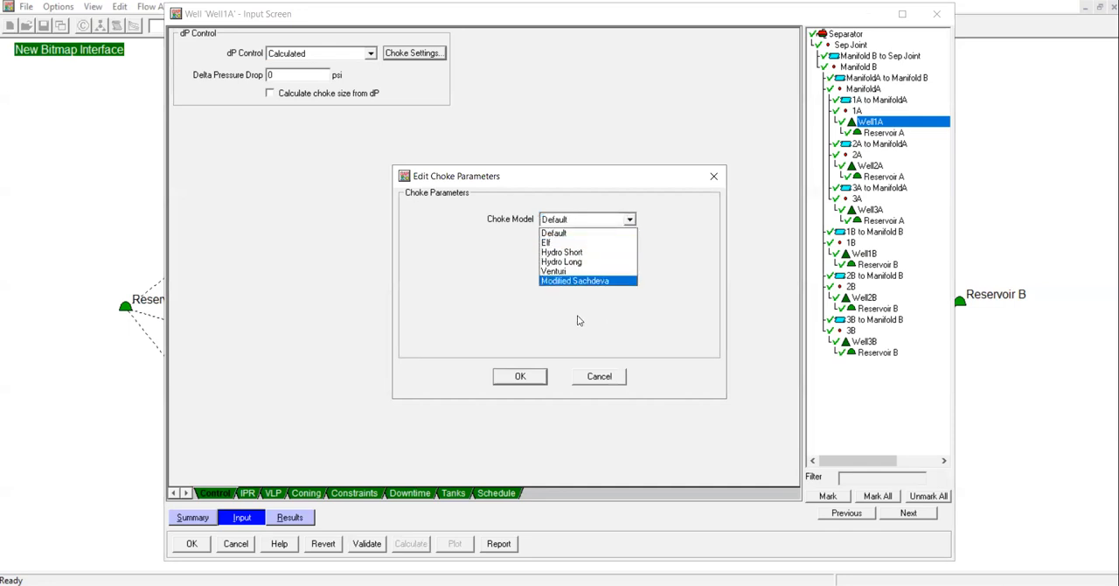
pyautogui.click(714, 177)
pyautogui.click(714, 177)
pyautogui.click(194, 546)
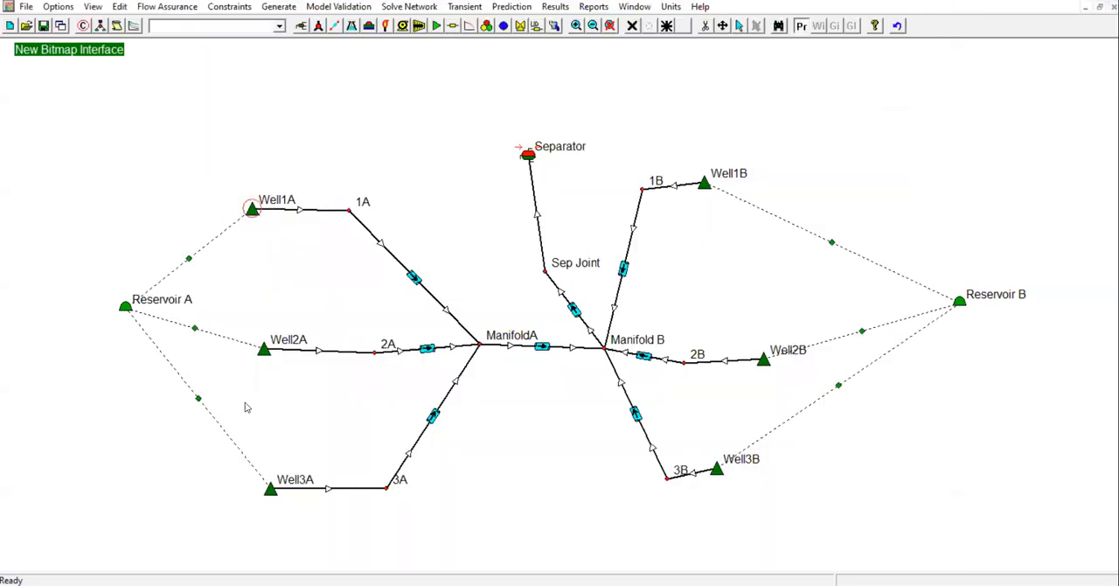
# Set the dP Control of Well2A to Calculated and accept the well's input data
pyautogui.doubleClick(266, 351)
pyautogui.click(344, 54)
pyautogui.click(306, 88)
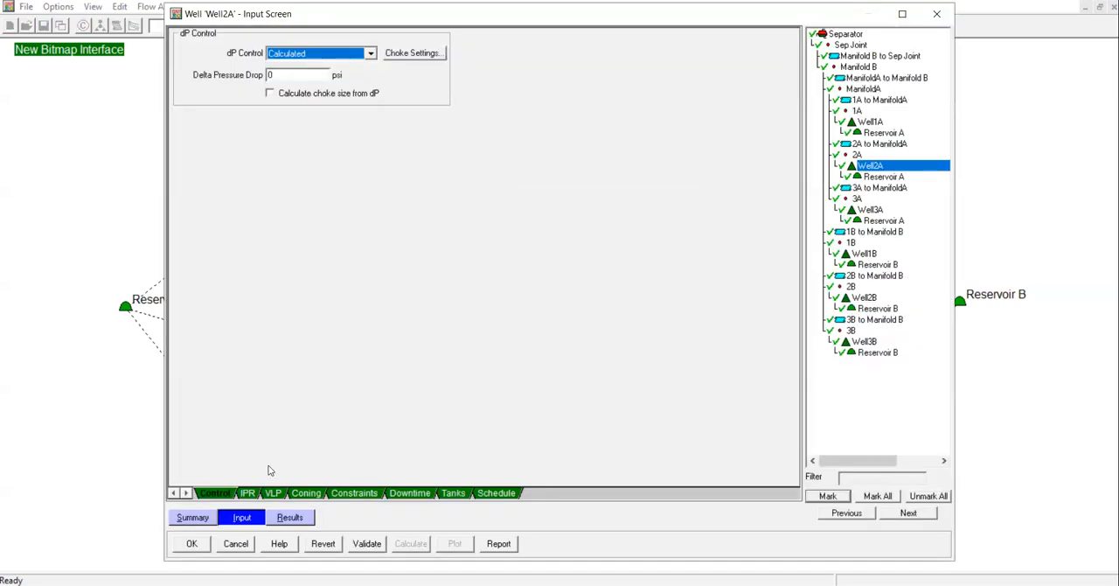
pyautogui.click(204, 548)
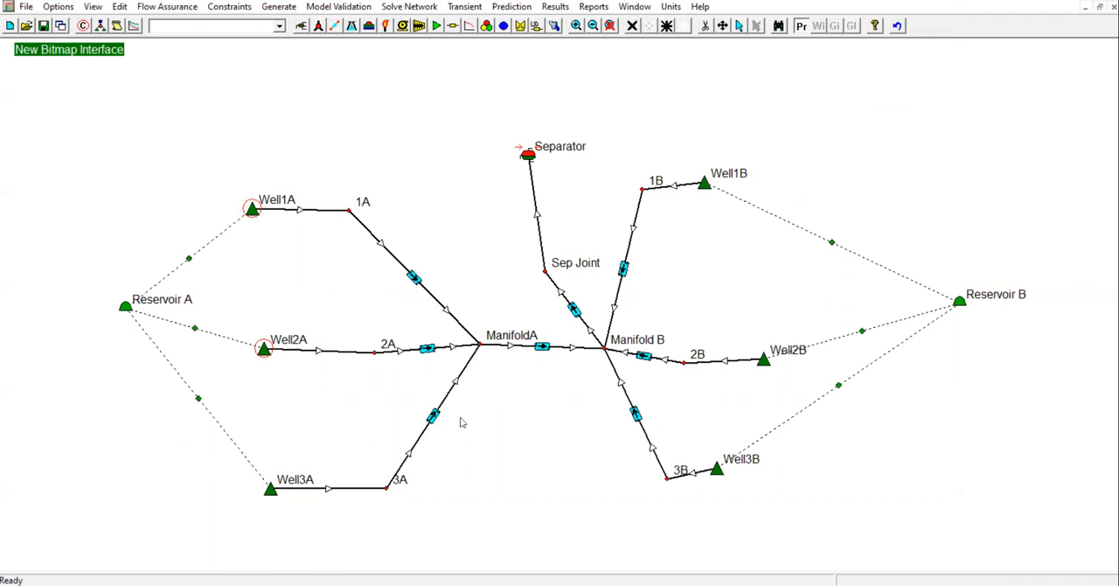
# Set the dP Control of Well3A to Calculated and accept the well's input data
pyautogui.doubleClick(275, 492)
pyautogui.click(297, 54)
pyautogui.click(291, 73)
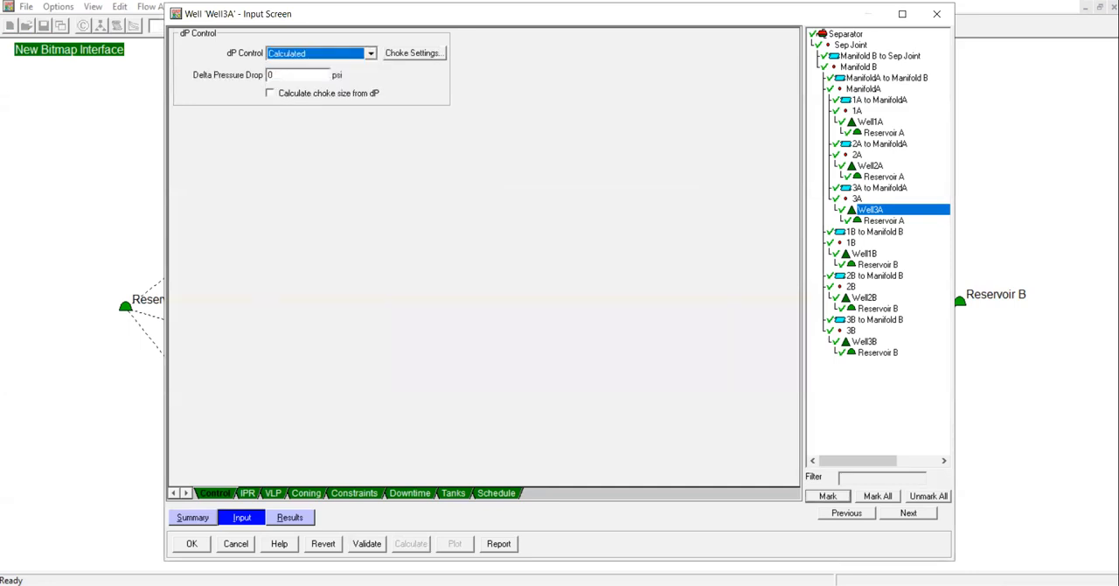
pyautogui.click(192, 544)
# Set the dP Control of Well1B to Calculated and accept the well's input data
pyautogui.doubleClick(705, 185)
pyautogui.click(304, 54)
pyautogui.click(296, 84)
pyautogui.click(193, 543)
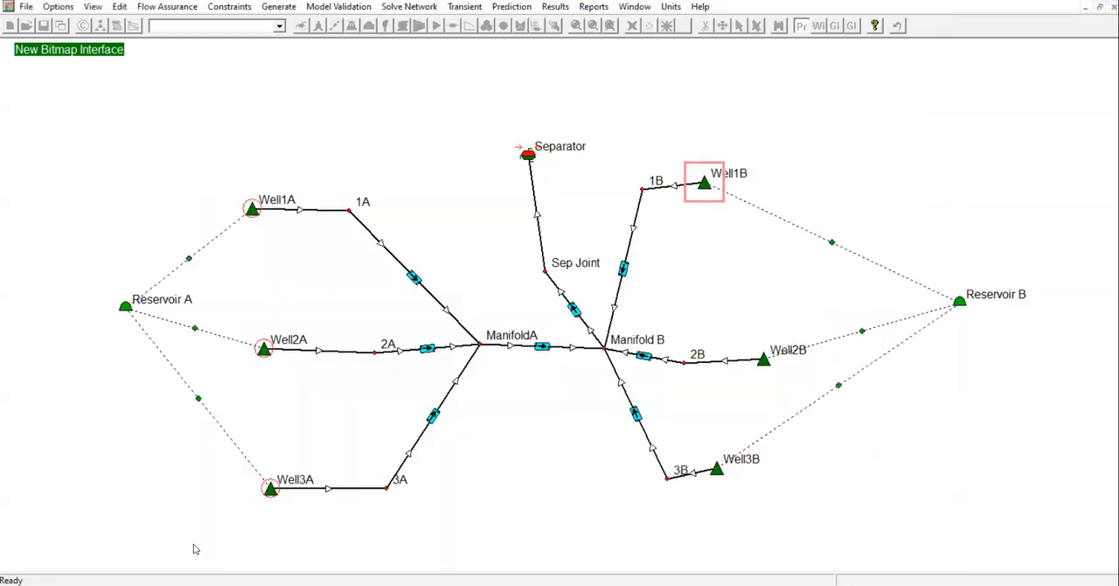
# Set the dP Control of Well2B to Calculated and accept the well's input data
pyautogui.doubleClick(761, 362)
pyautogui.click(304, 54)
pyautogui.click(289, 84)
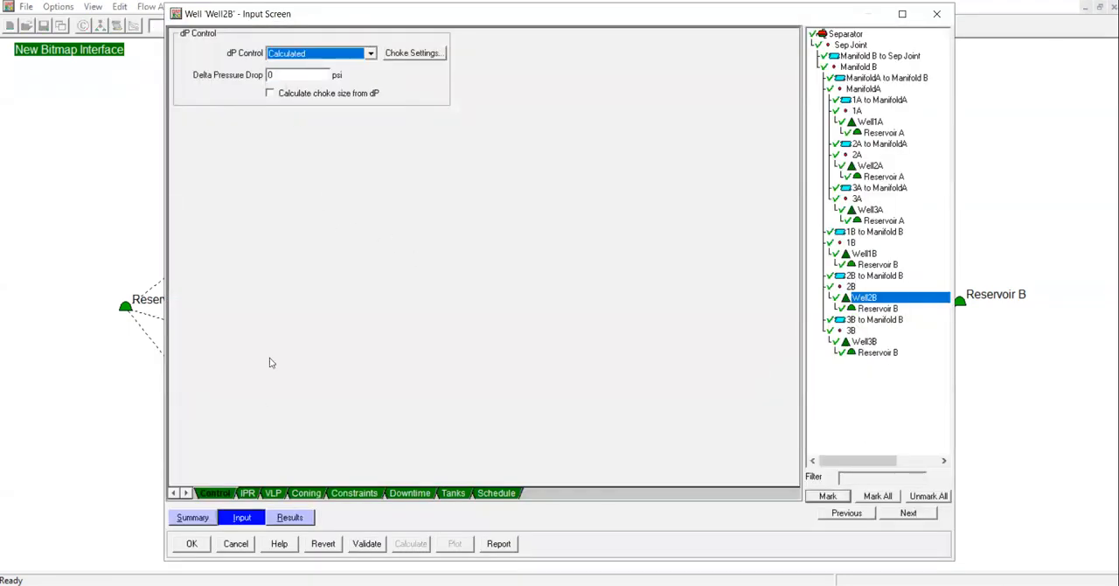
pyautogui.click(191, 544)
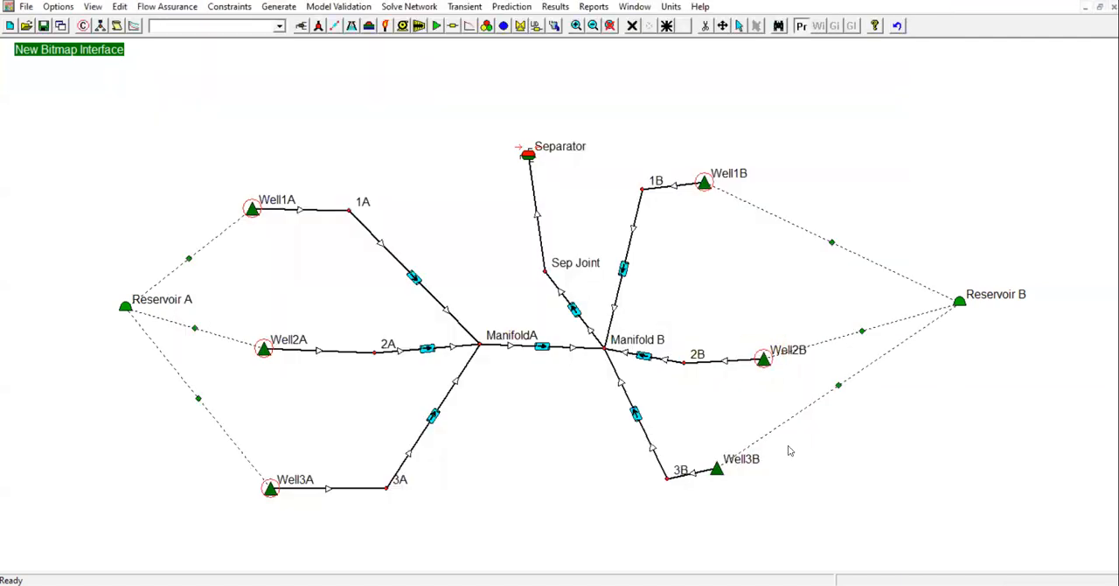
# Set the dP Control of Well3B to Calculated and accept the well's input data
pyautogui.doubleClick(715, 470)
pyautogui.click(334, 53)
pyautogui.click(294, 88)
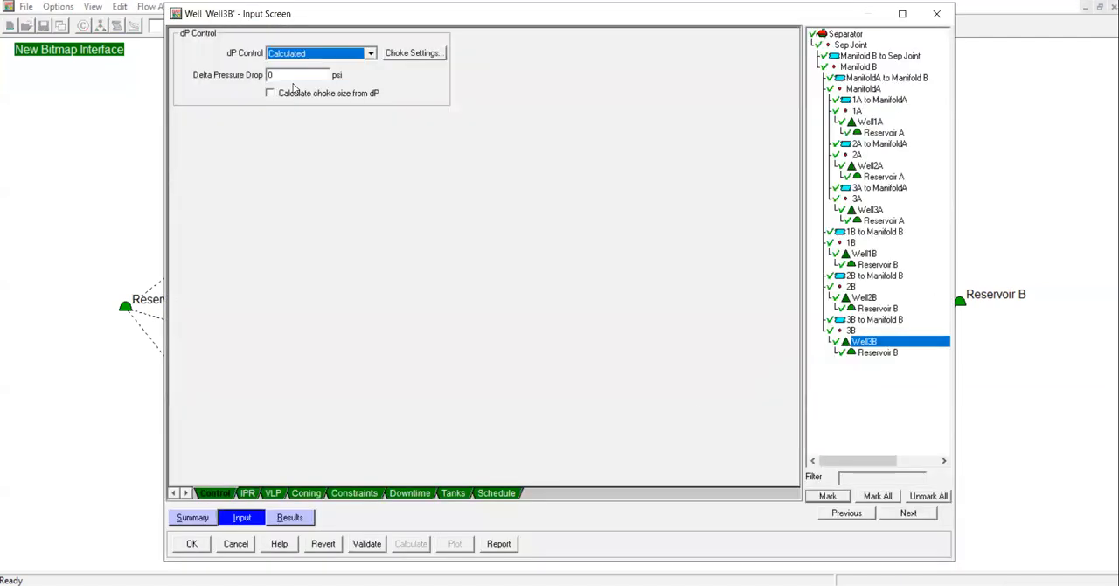
pyautogui.click(188, 547)
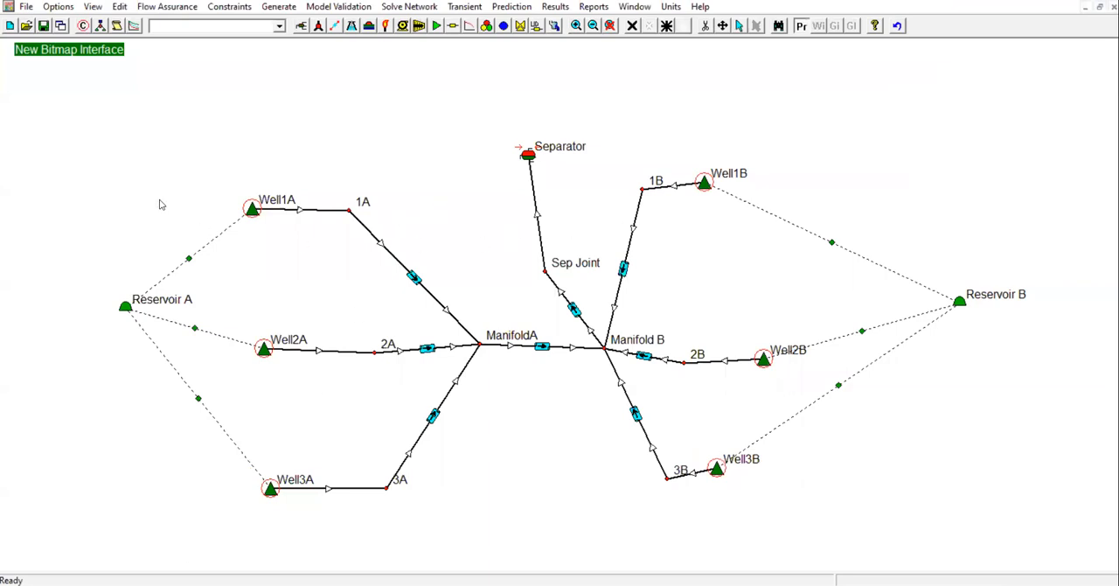
# Turn off the Controllable option for the wellhead choke of Well1B and check the well's dP Control
pyautogui.rightClick(705, 187)
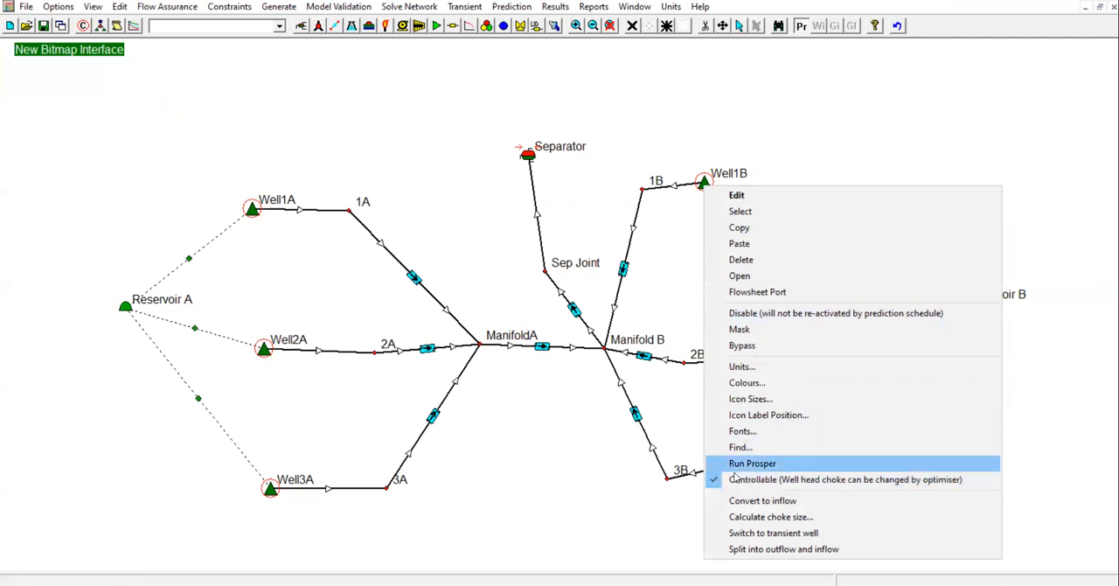
pyautogui.click(734, 478)
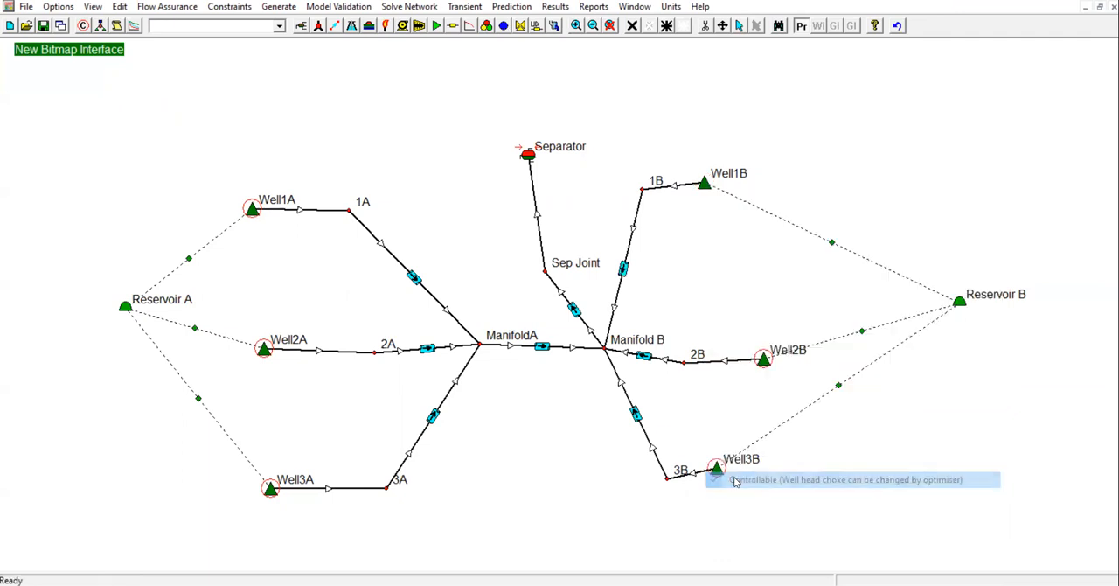
pyautogui.doubleClick(704, 185)
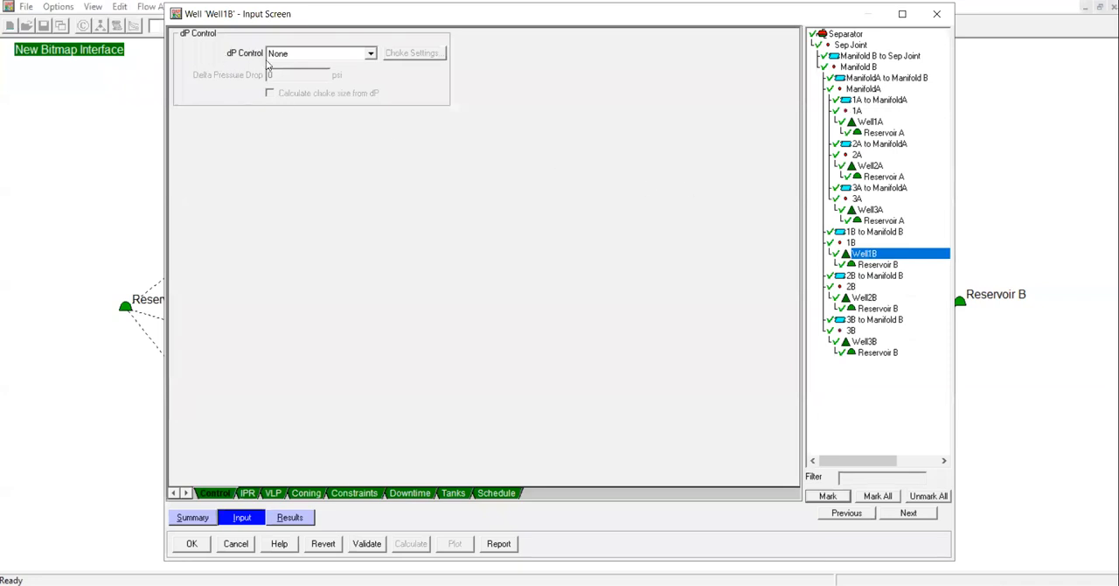
pyautogui.click(935, 15)
# Turn the Controllable option for Well1B's wellhead choke back on and check the well's dP Control again
pyautogui.rightClick(706, 186)
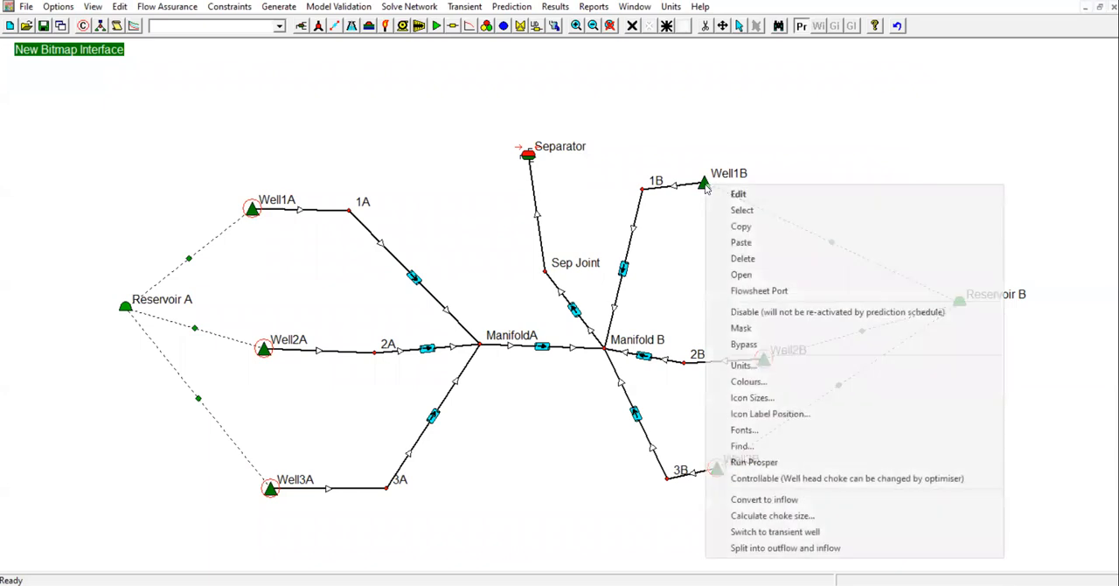
pyautogui.click(737, 481)
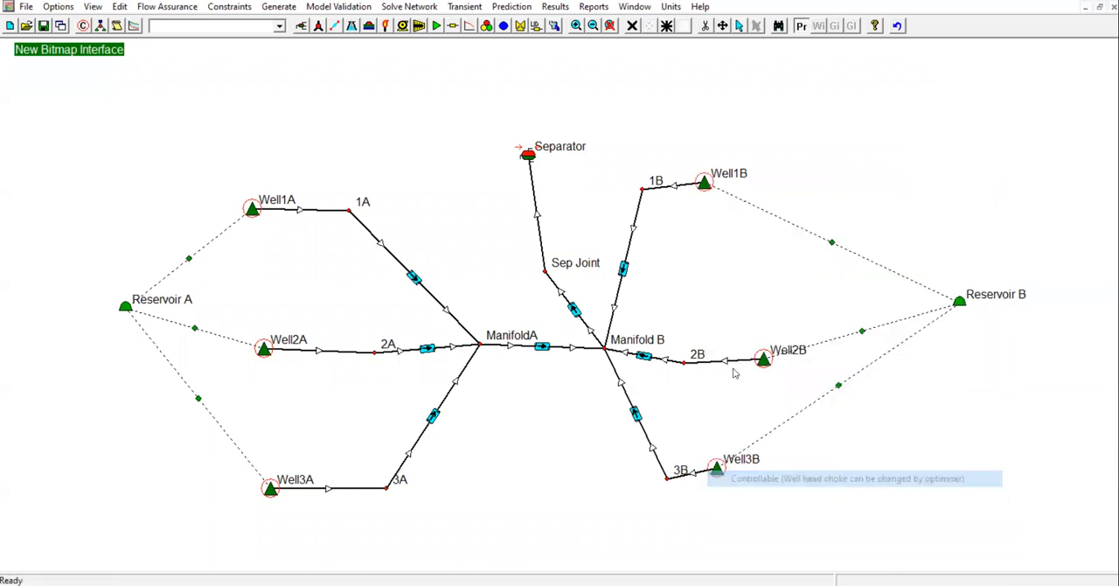
pyautogui.doubleClick(705, 184)
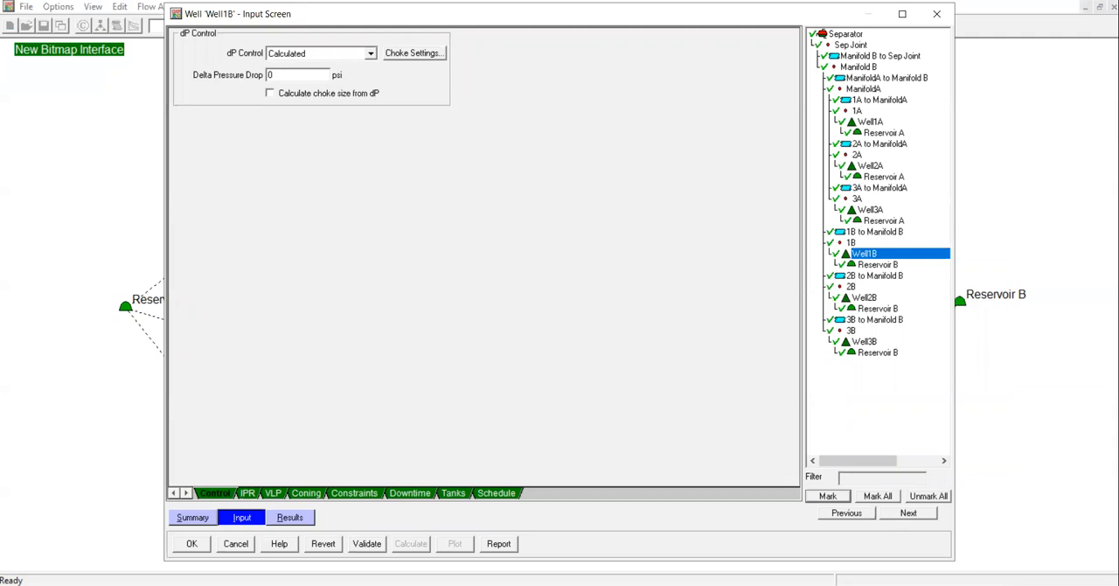
pyautogui.click(194, 545)
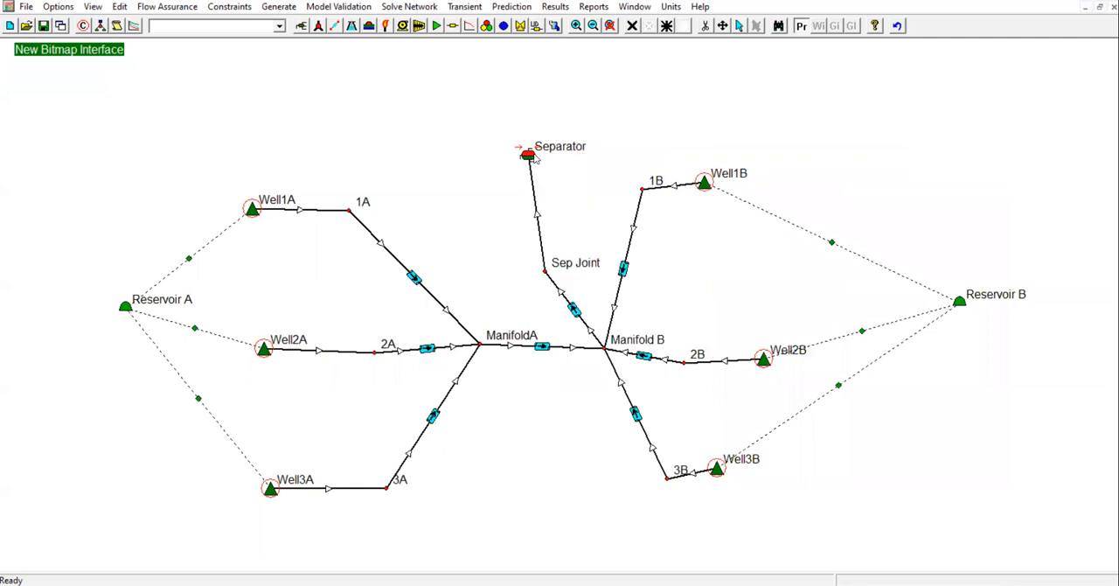
pyautogui.moveTo(528, 155)
pyautogui.moveTo(252, 208)
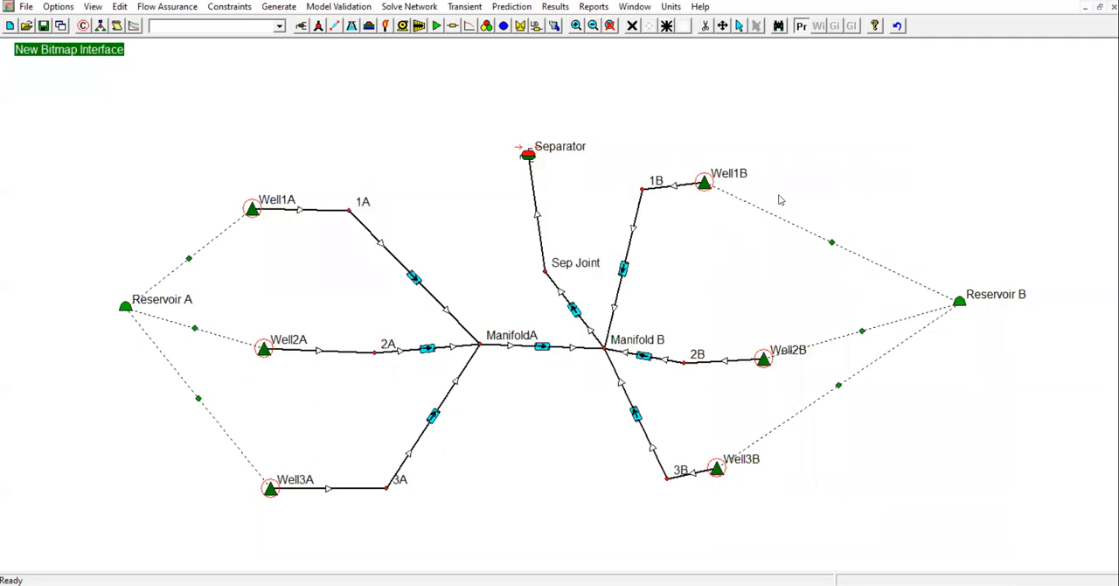